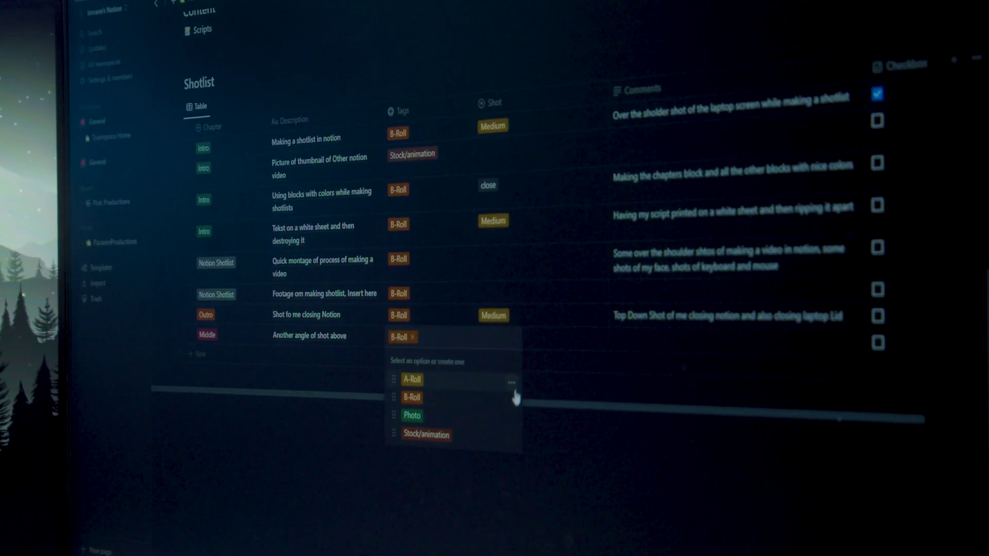
# Open the edit options for the B-Roll tag in the Content database.
pyautogui.click(511, 397)
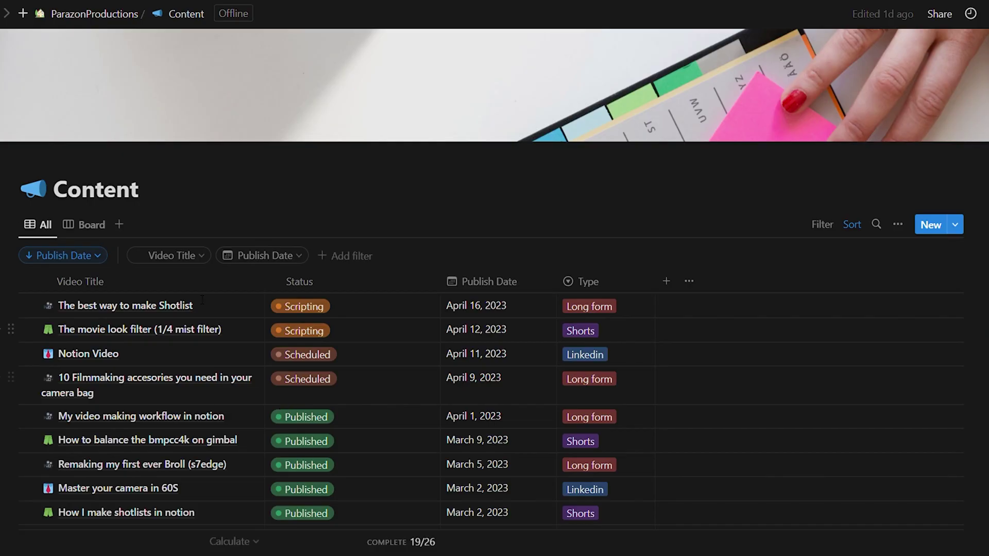
# Review the first video's Status choices in the Content table without changing them.
pyautogui.scroll(-2, 202, 299)
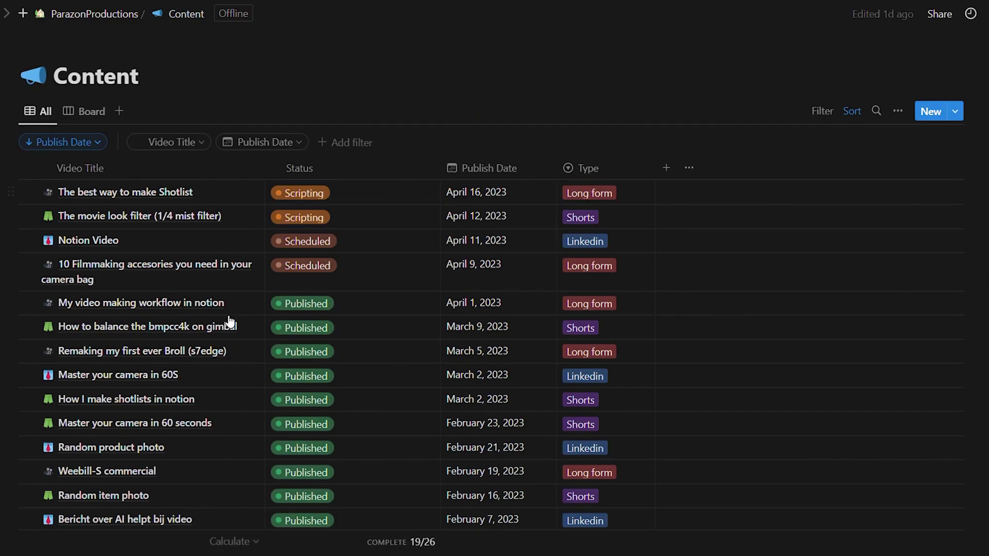
pyautogui.scroll(2, 230, 321)
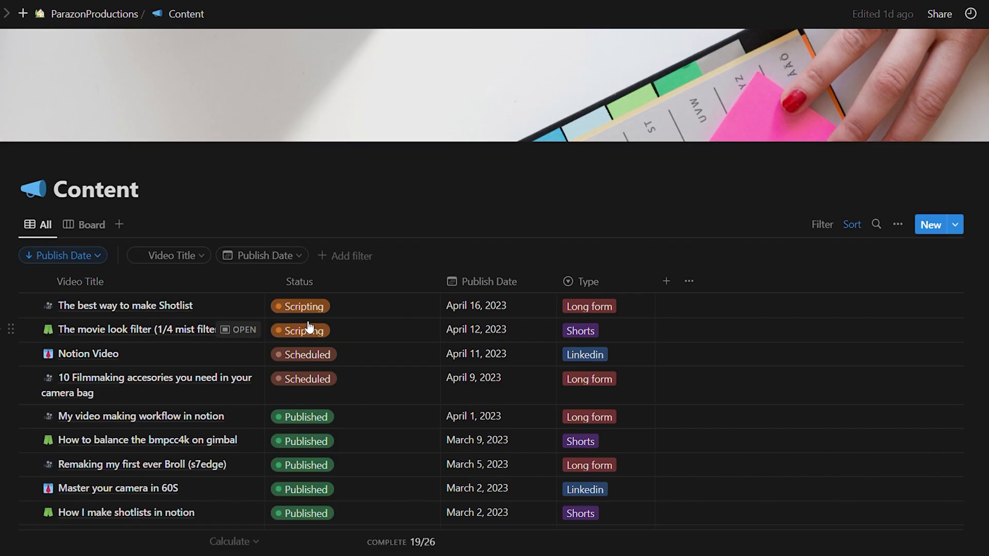
pyautogui.click(304, 306)
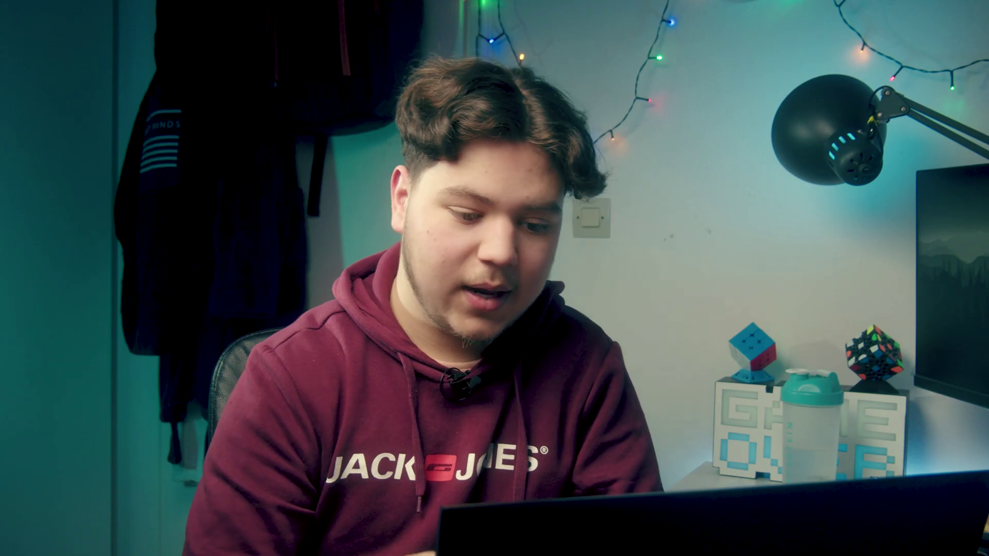
pyautogui.press('Escape')
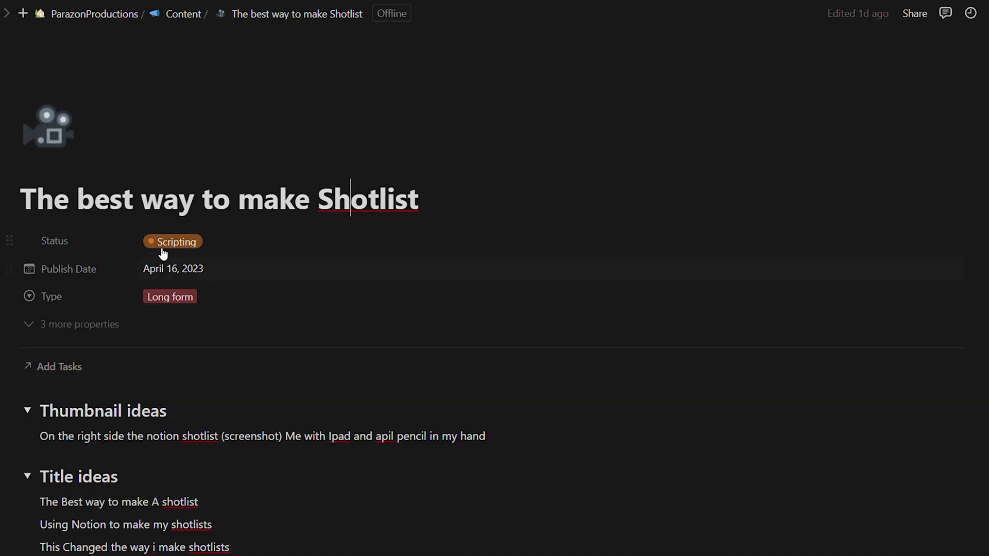
# Scroll through the Shotlist table and review the first shot's size choices, leaving them unchanged.
pyautogui.scroll(-2, 113, 342)
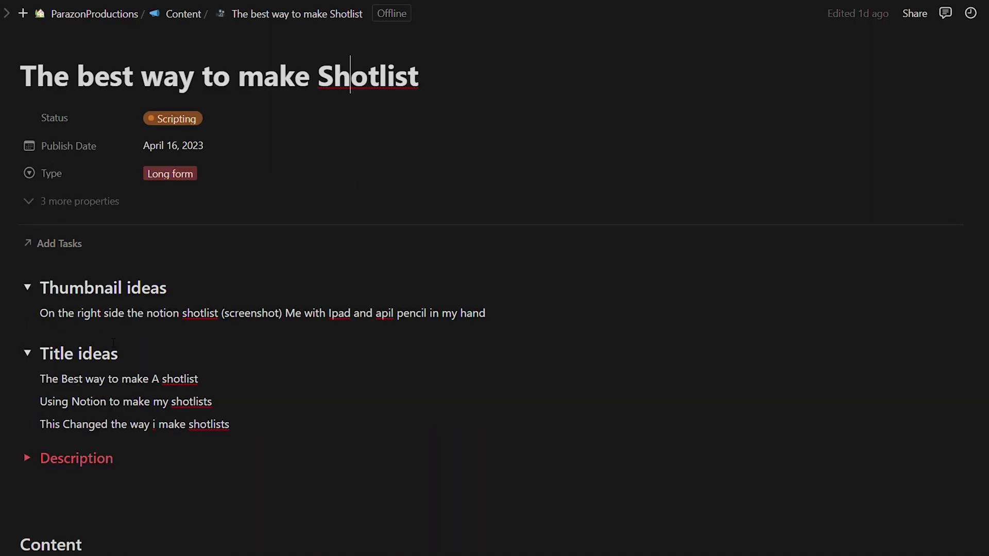
pyautogui.scroll(-2, 46, 326)
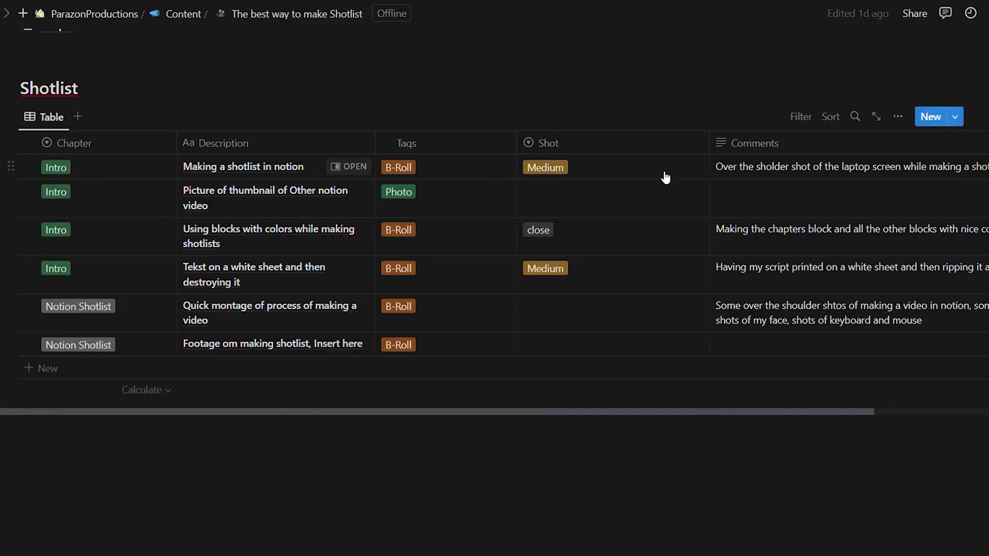
pyautogui.hscroll(3, 798, 180)
pyautogui.hscroll(-3, 798, 177)
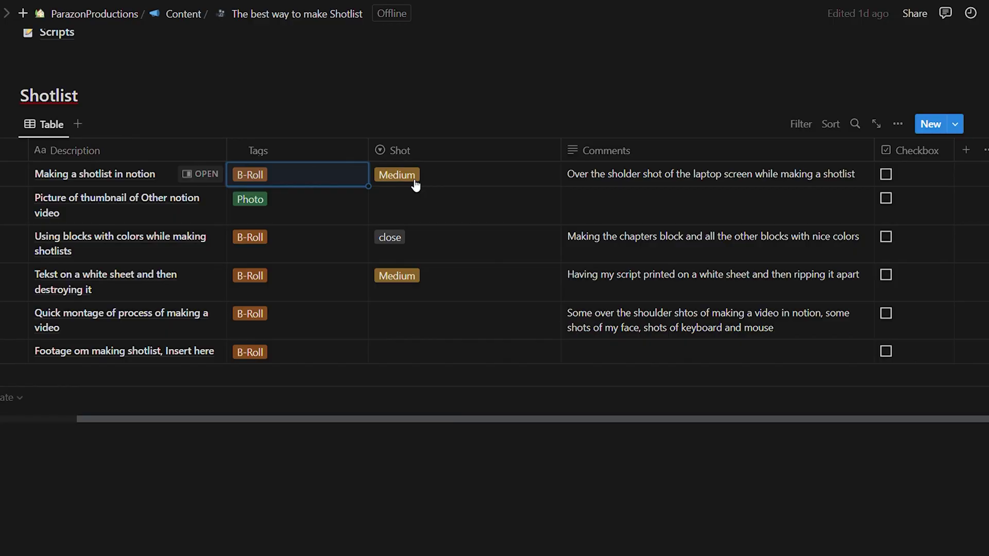
pyautogui.click(412, 182)
pyautogui.press('Escape')
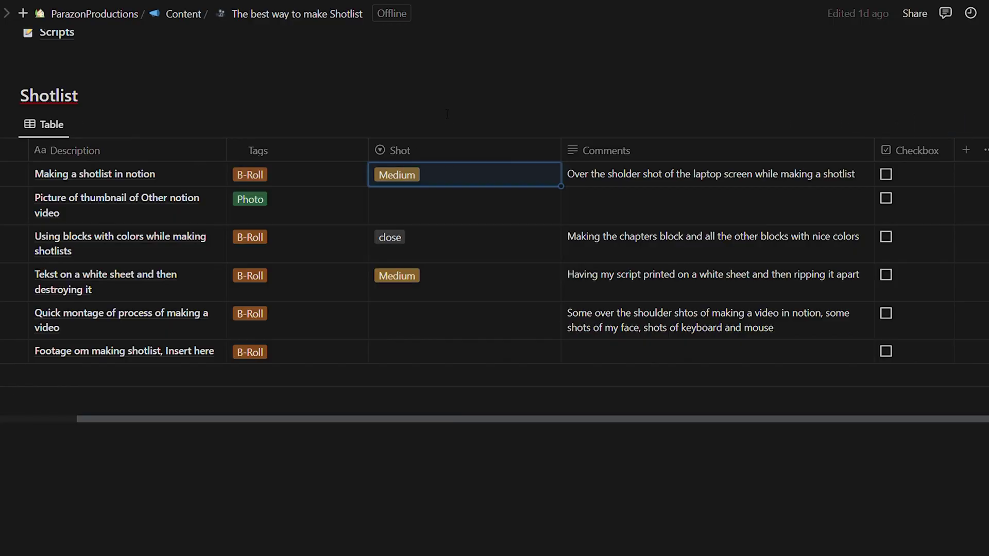
pyautogui.click(410, 171)
pyautogui.press('Escape')
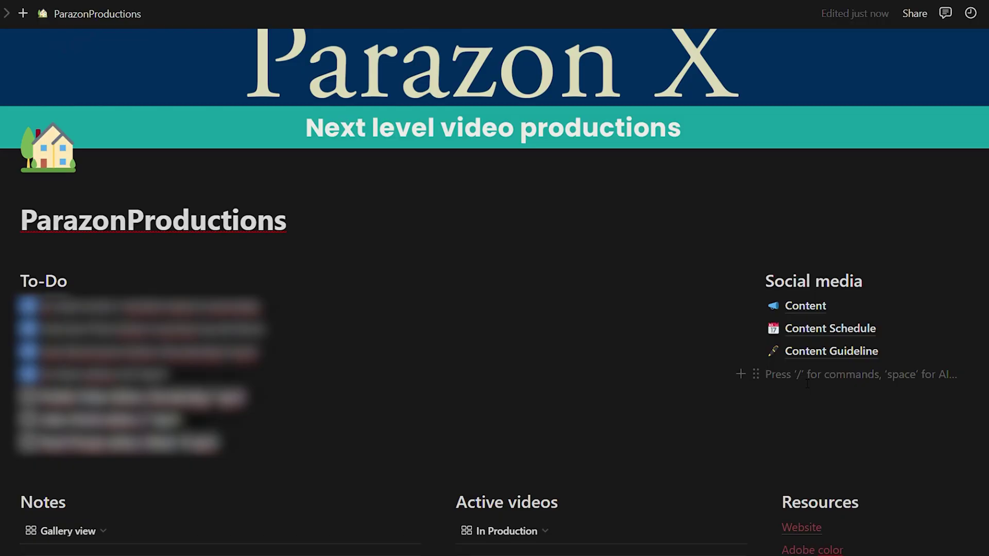
# Add a sub-page titled 'TEst For video' under the Social media section.
pyautogui.click(744, 376)
pyautogui.scroll(-2, 854, 258)
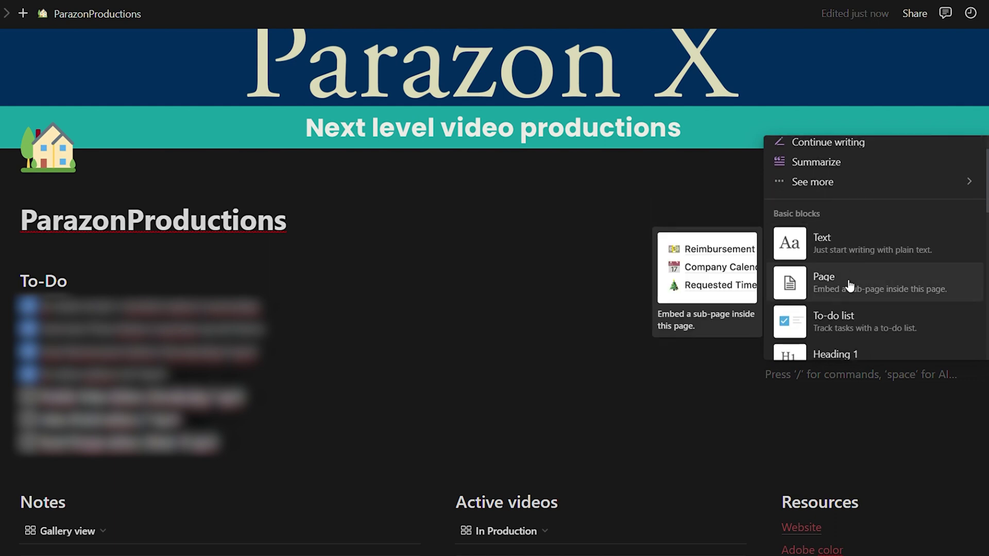
pyautogui.click(850, 285)
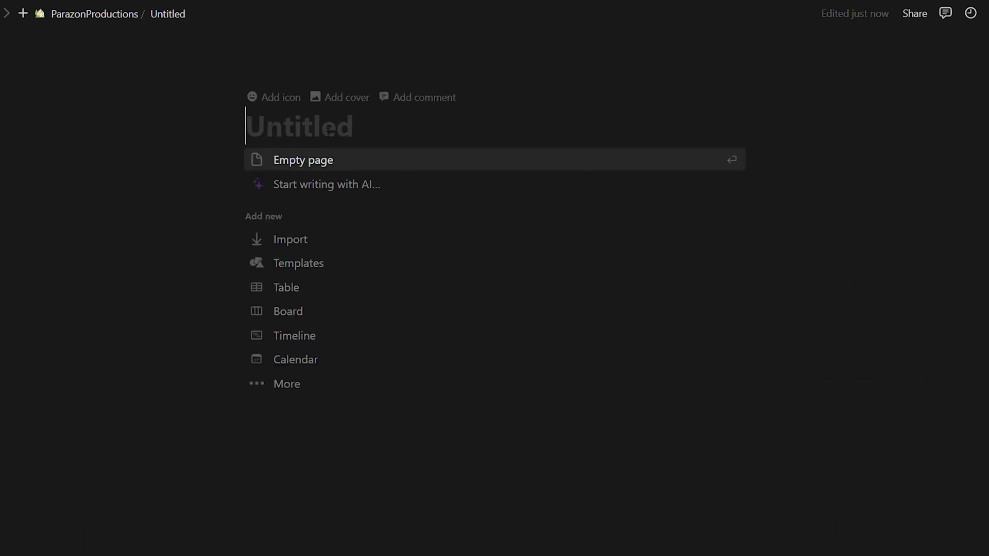
pyautogui.write('TEst ')
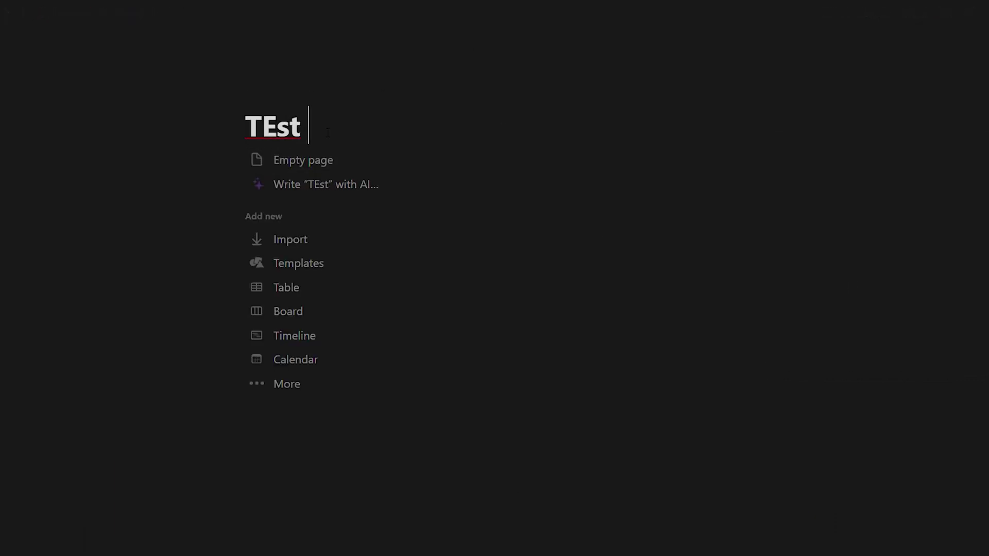
pyautogui.write('For video')
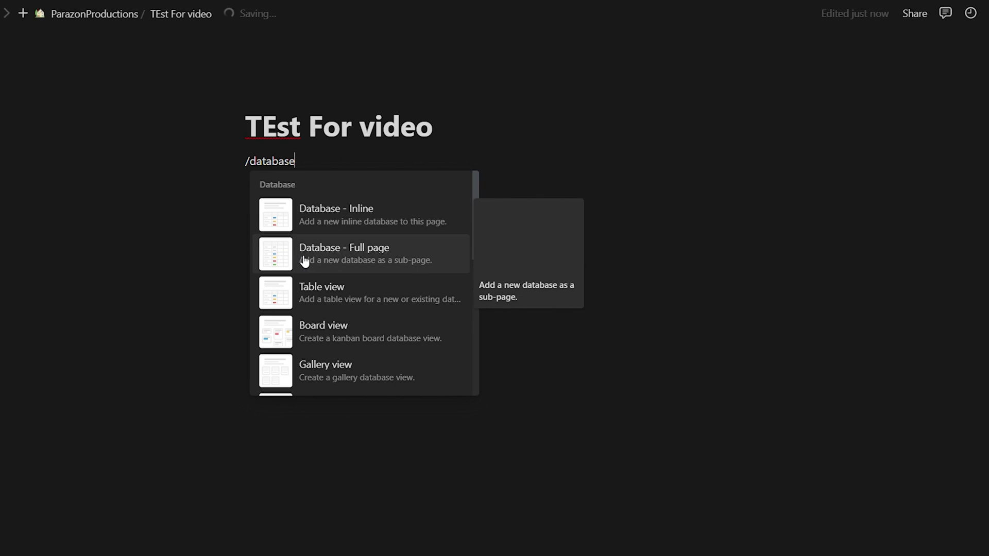
# Make it a full-page database, renaming Name to Title and turning Tags into a Status column.
pyautogui.click(304, 262)
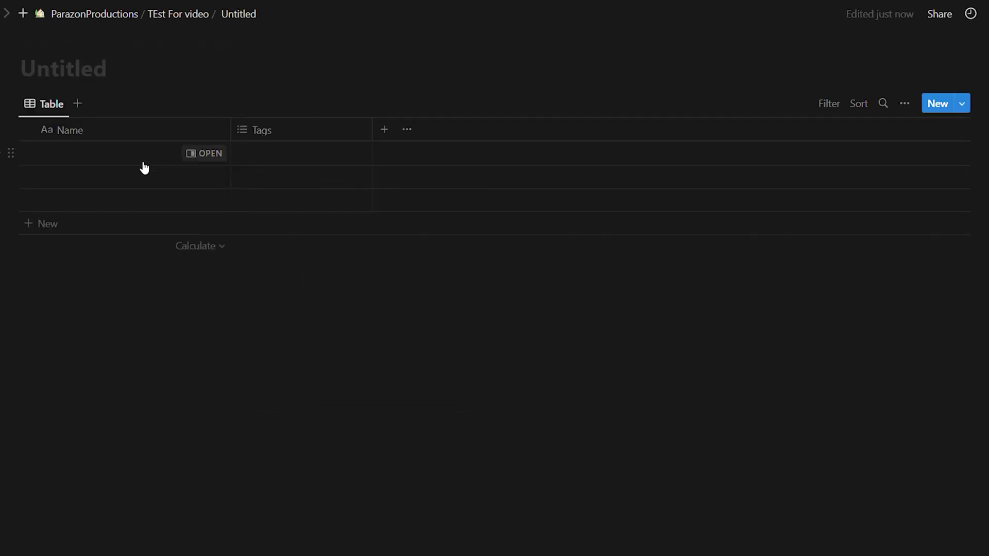
pyautogui.click(125, 137)
pyautogui.write('Title')
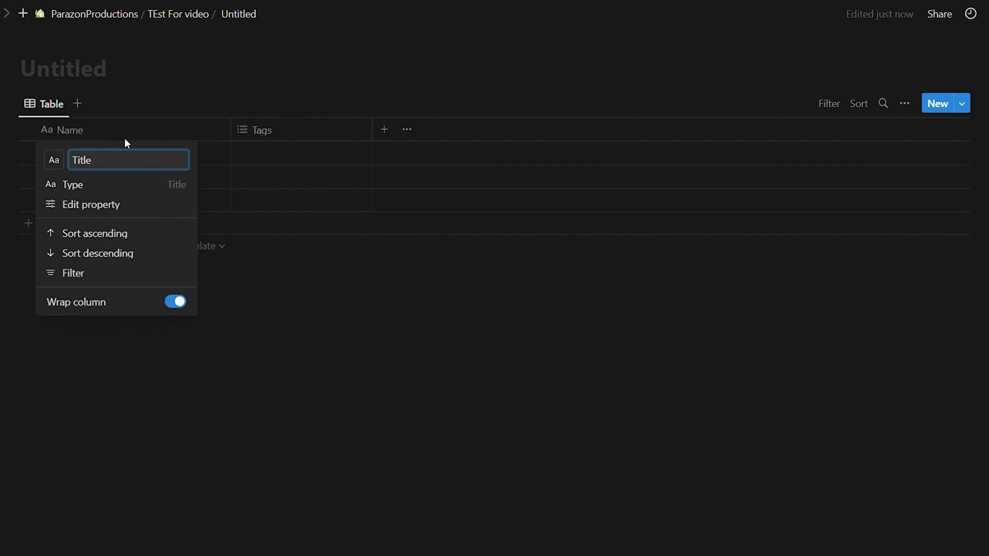
pyautogui.click(296, 138)
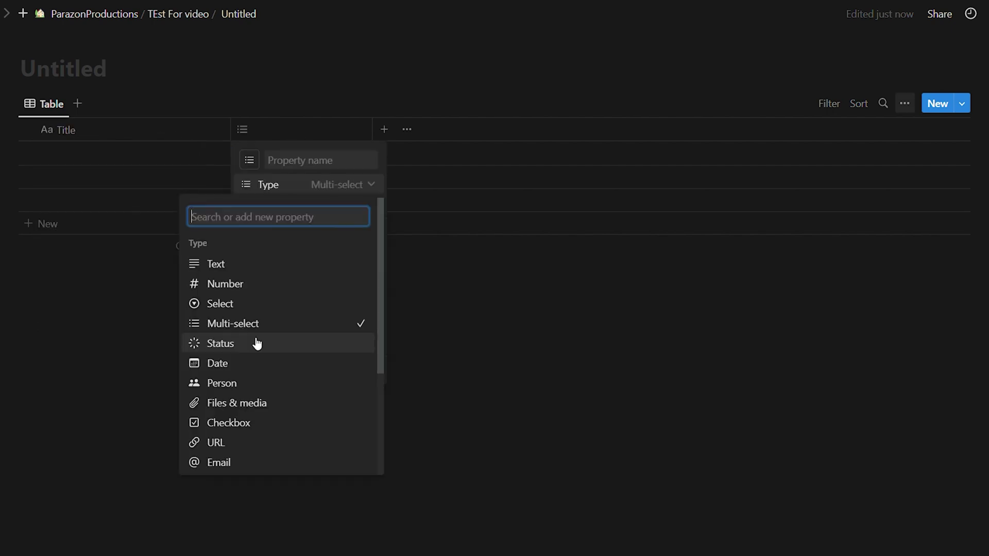
pyautogui.click(257, 344)
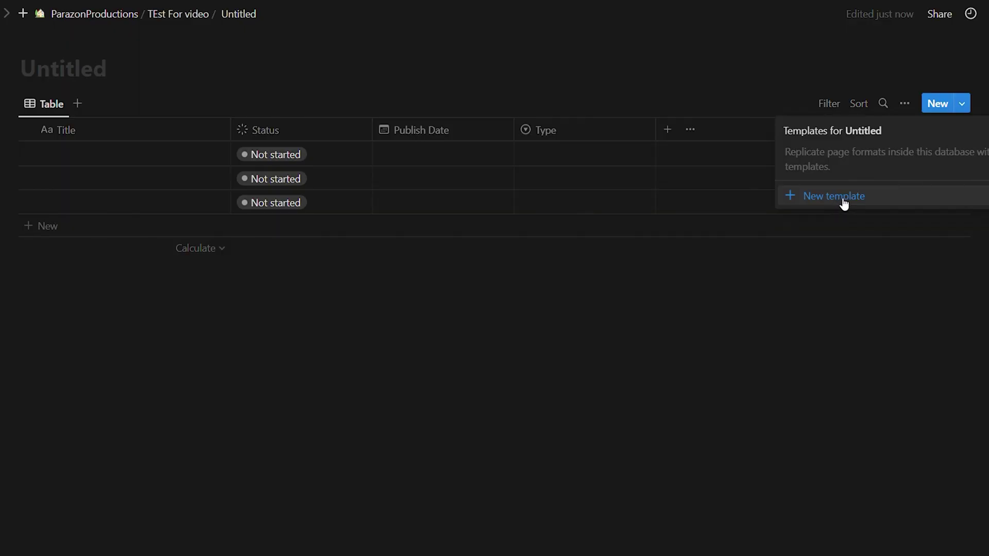
pyautogui.click(840, 199)
# Name the new template Video Template and turn its Title line into a toggle.
pyautogui.write('Video')
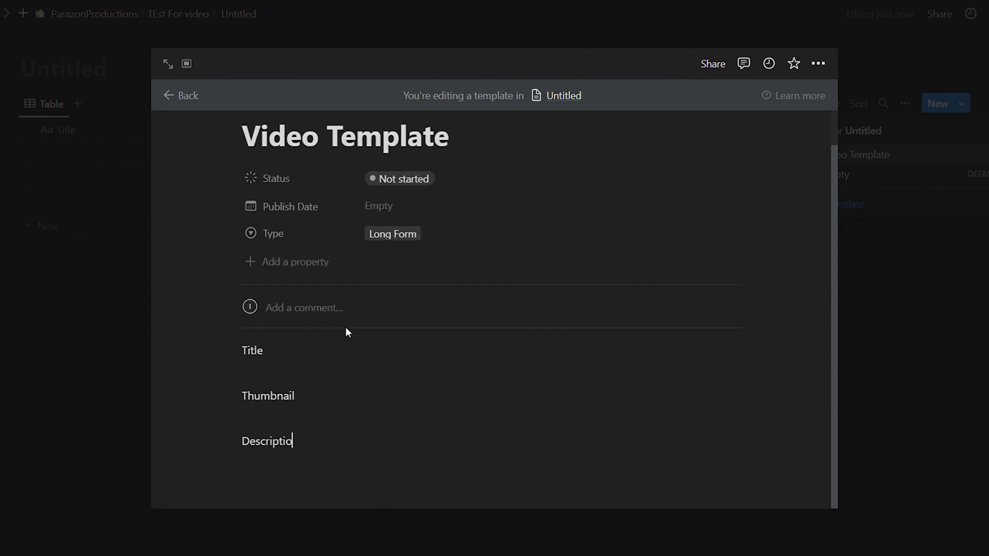
pyautogui.write('n')
pyautogui.rightClick(345, 350)
pyautogui.moveTo(632, 114)
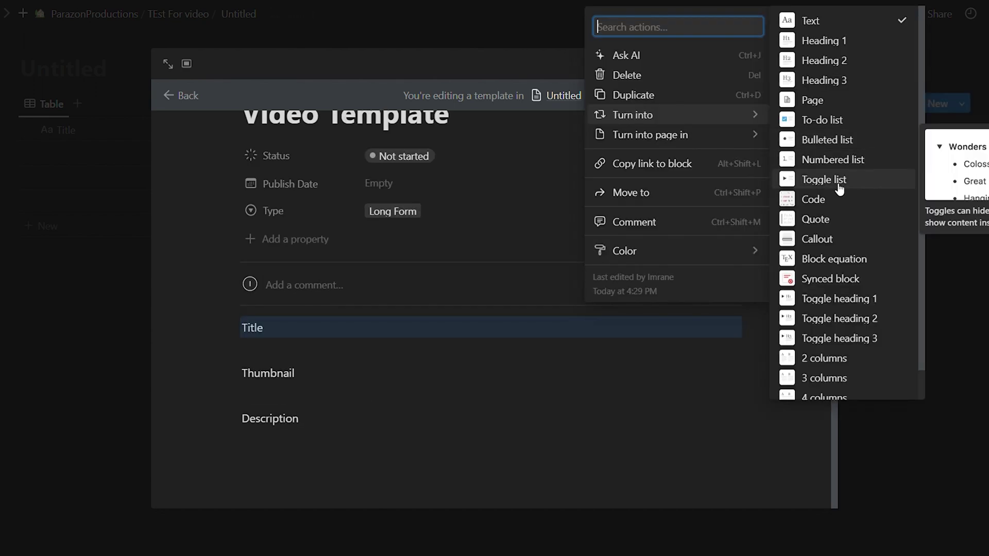
pyautogui.click(830, 180)
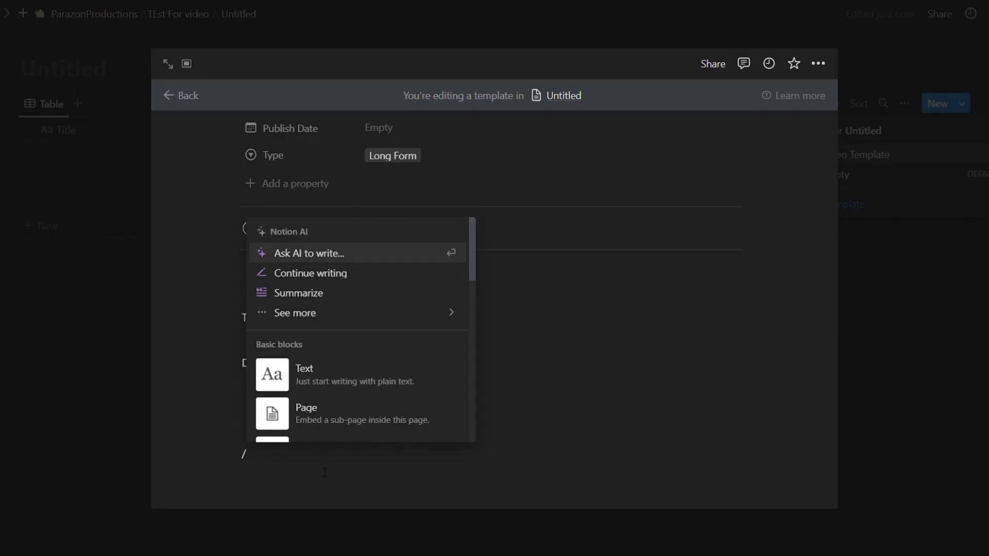
# Insert an inline Shotlist database below Description and check its first row's Select options.
pyautogui.write('data')
pyautogui.click(369, 263)
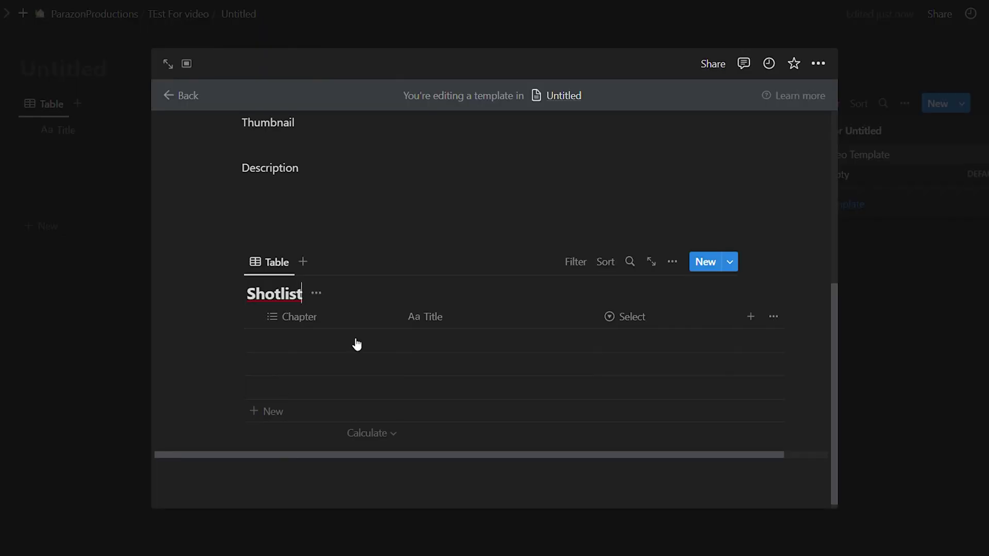
pyautogui.click(692, 342)
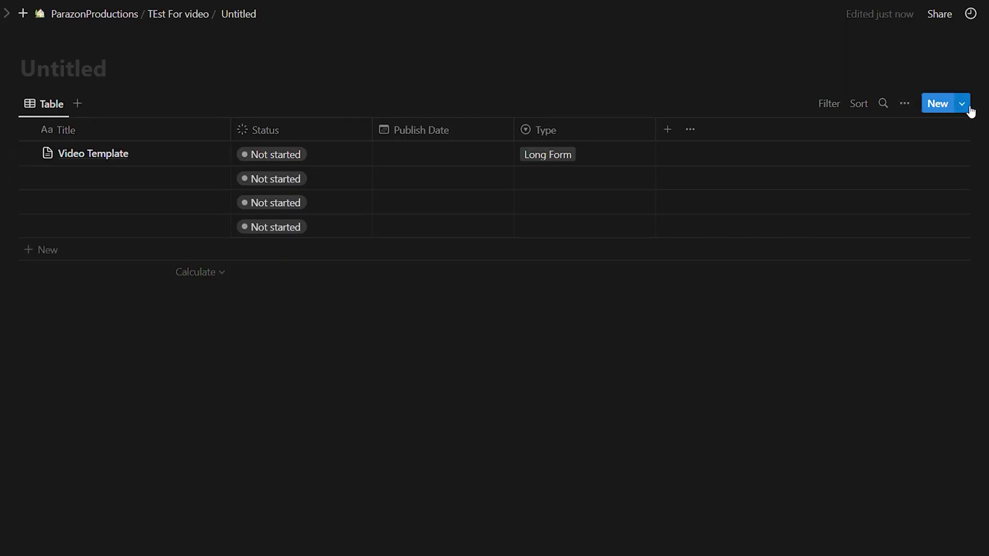
# Create a new entry from Video Template and set its first shot's Chapter to Intro.
pyautogui.click(962, 106)
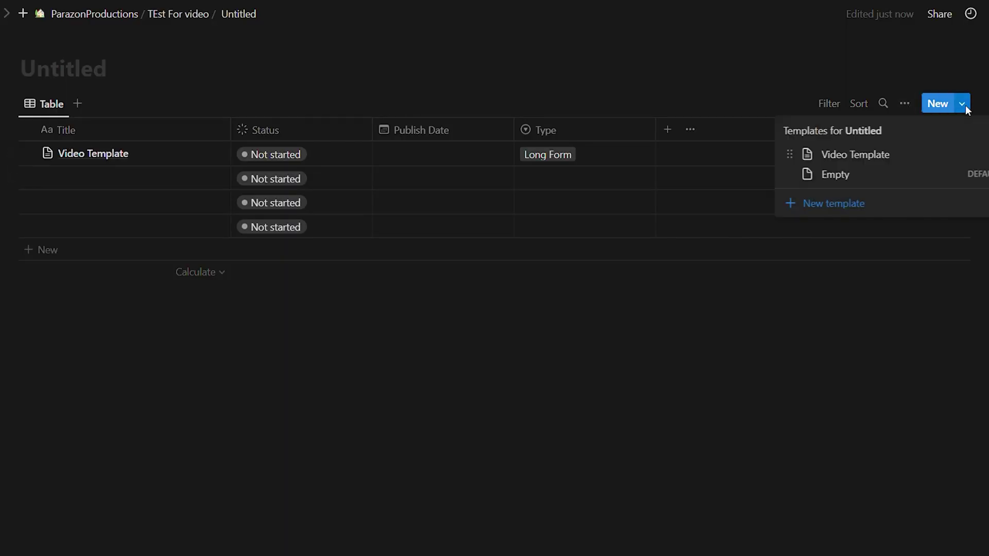
pyautogui.click(859, 157)
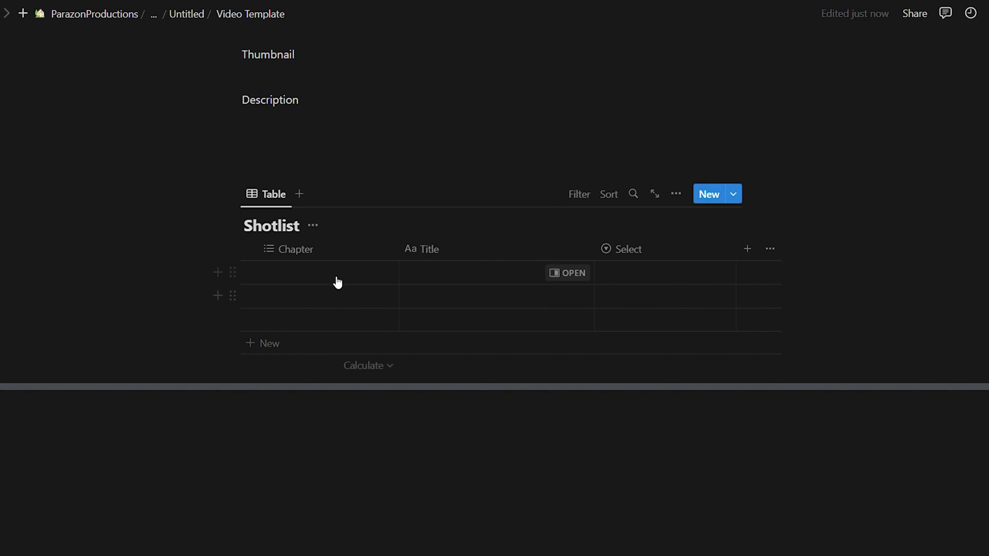
pyautogui.click(356, 275)
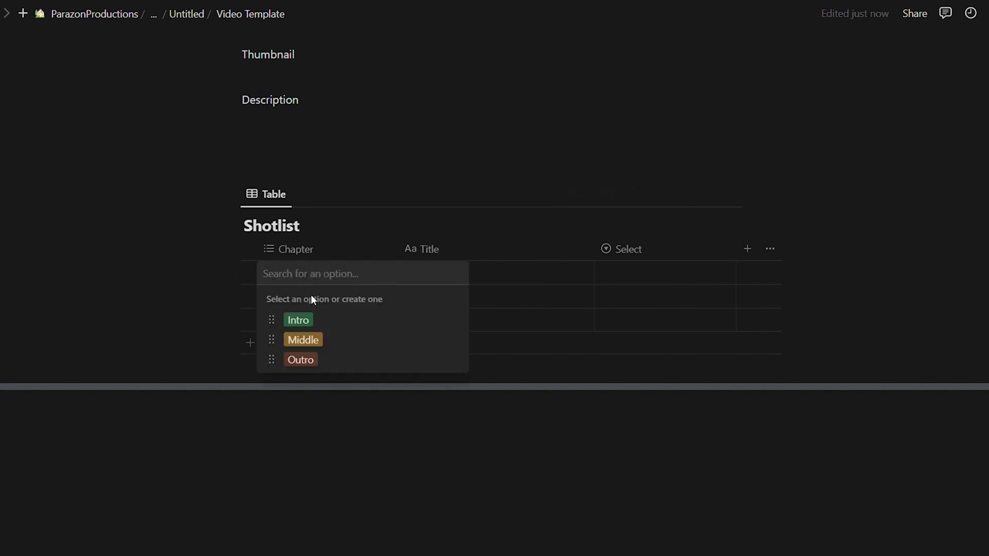
pyautogui.click(315, 322)
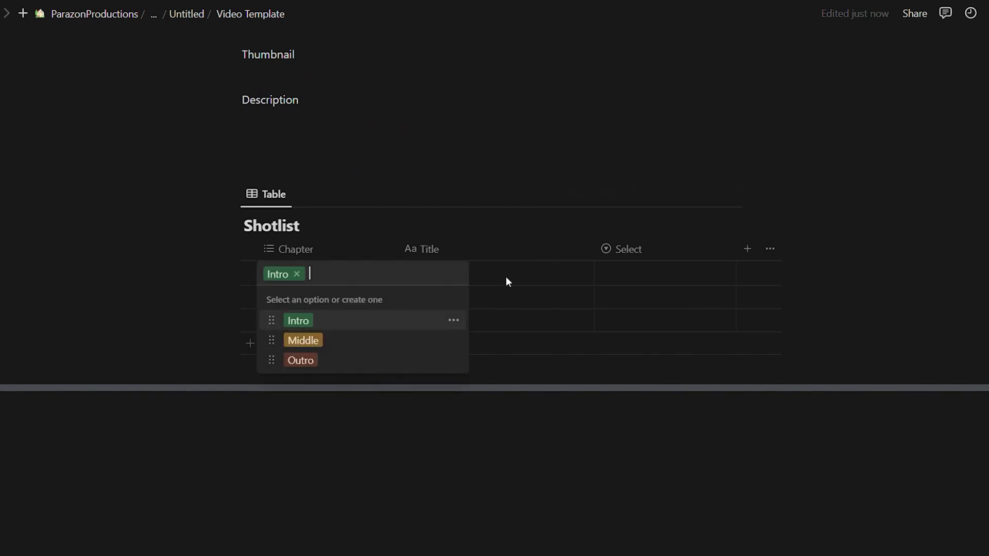